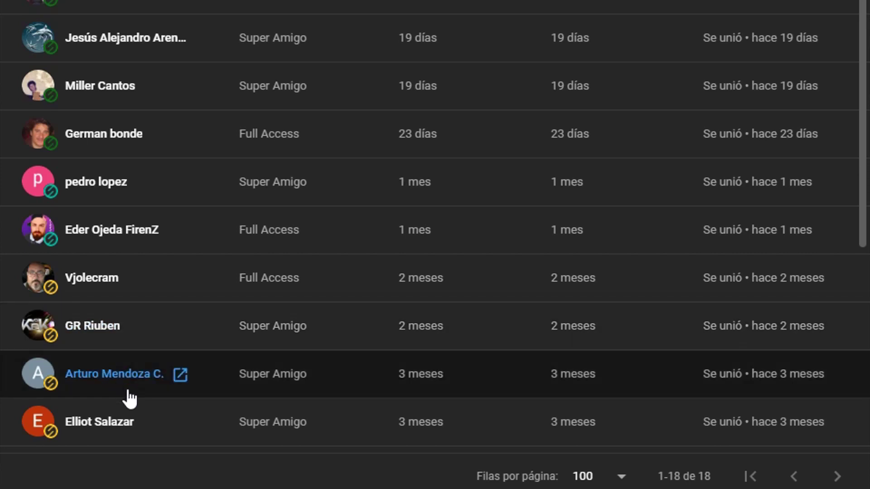
- Review the rest of the channel members list, close it, and switch to VirtualDJ
scroll(116, 426, down, 6)
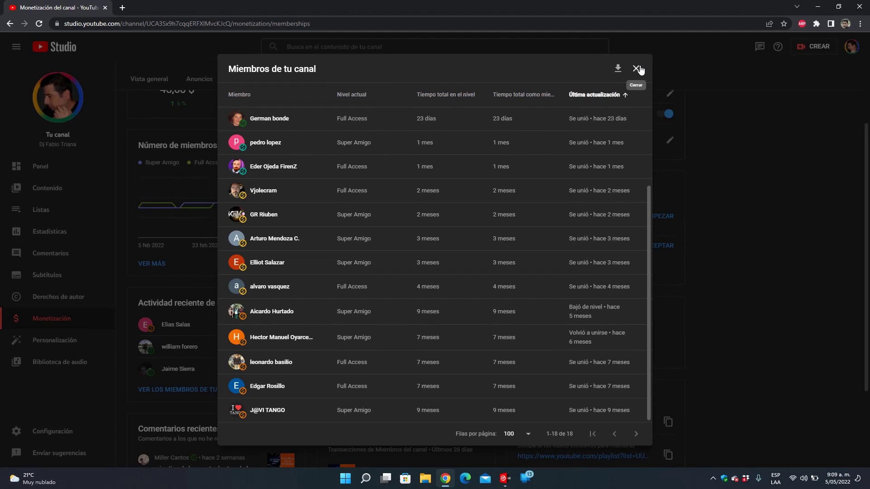
click(637, 69)
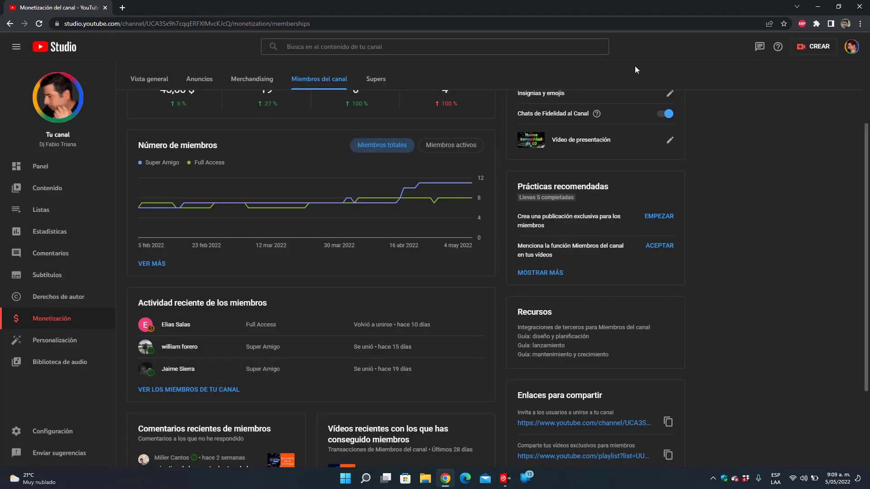
click(504, 481)
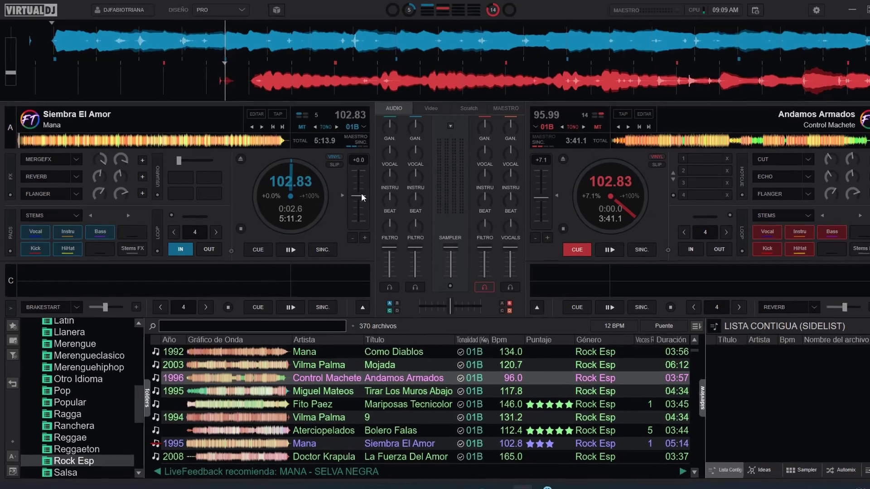
- Lower deck A's pitch to about -33.9% and trigger its gradual reset to zero
mouse_move(360, 193)
mouse_down()
mouse_move(360, 180)
mouse_move(361, 198)
mouse_up()
drag(551, 303, 549, 280)
mouse_move(596, 306)
mouse_down()
mouse_move(596, 340)
mouse_move(598, 275)
mouse_move(598, 350)
mouse_move(597, 274)
mouse_move(598, 366)
mouse_move(607, 267)
mouse_move(601, 323)
mouse_up()
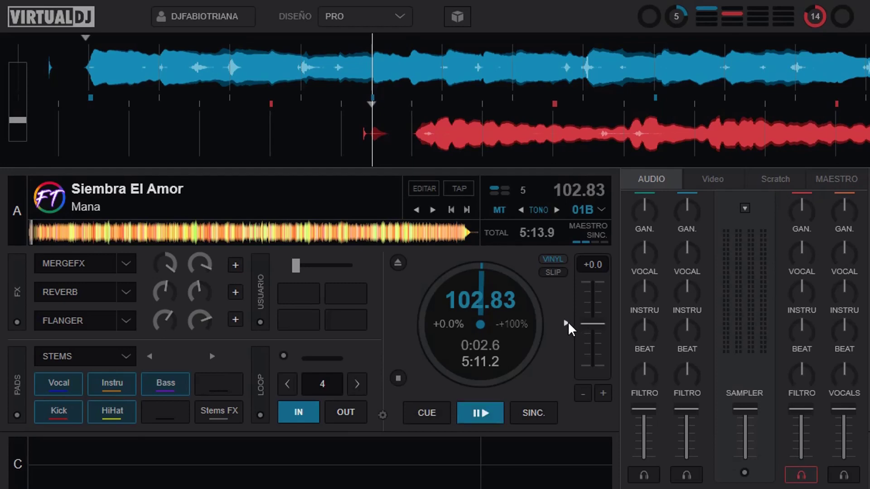
drag(589, 326, 596, 308)
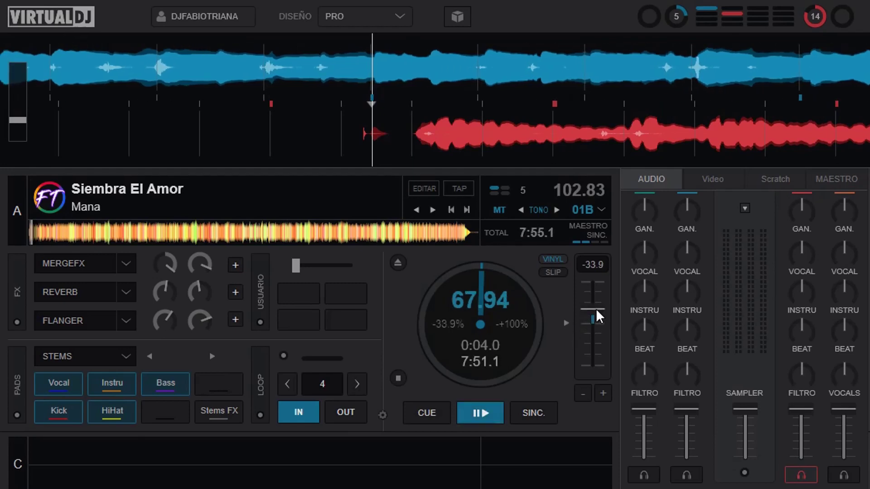
click(566, 322)
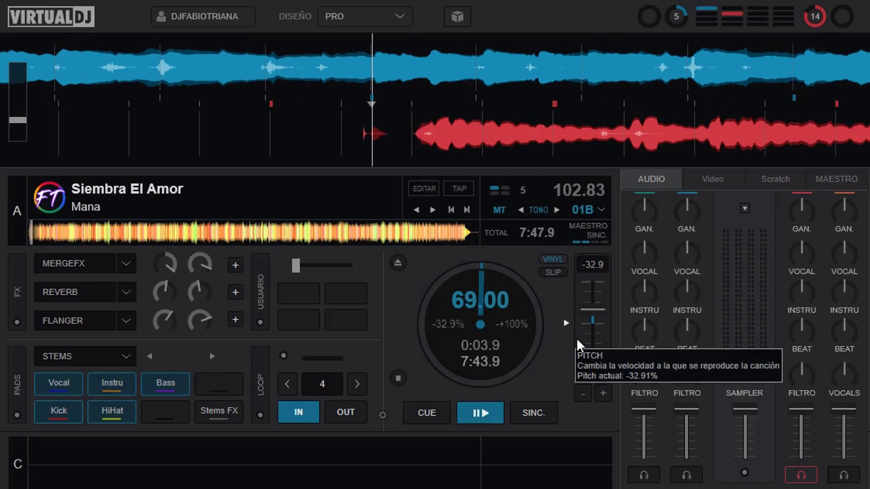
mouse_move(678, 341)
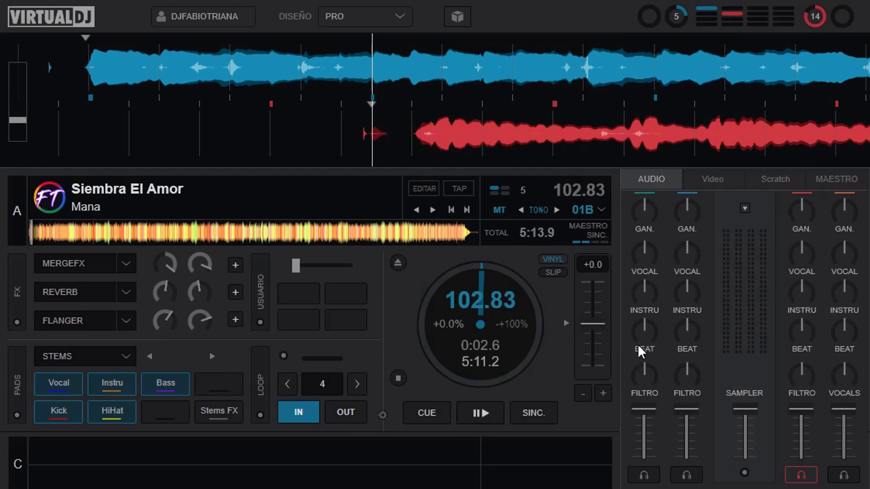
mouse_move(634, 329)
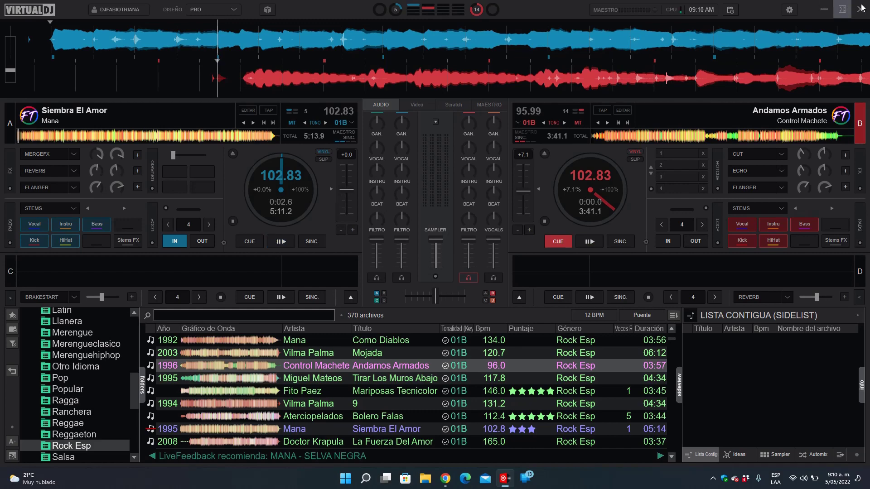
- Open the CONTROLES category of the configuration options and restore pitchResetSpeed to its default value
click(789, 10)
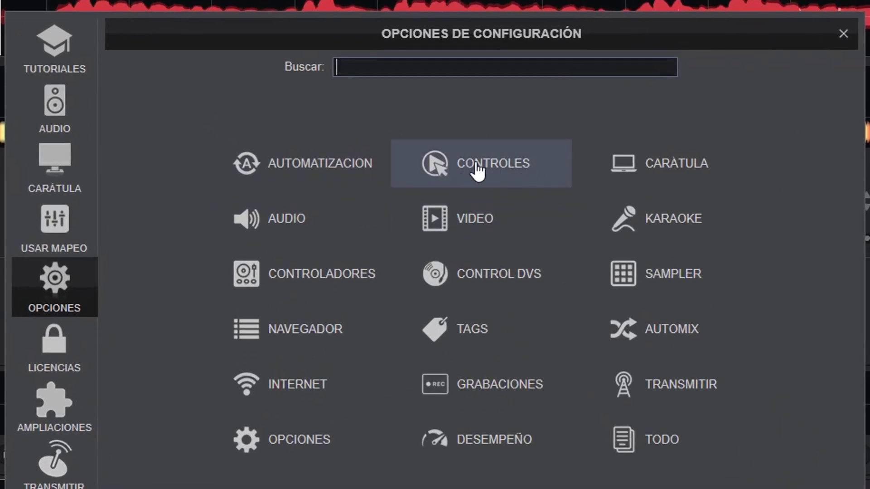
click(477, 169)
scroll(539, 281, down, 1)
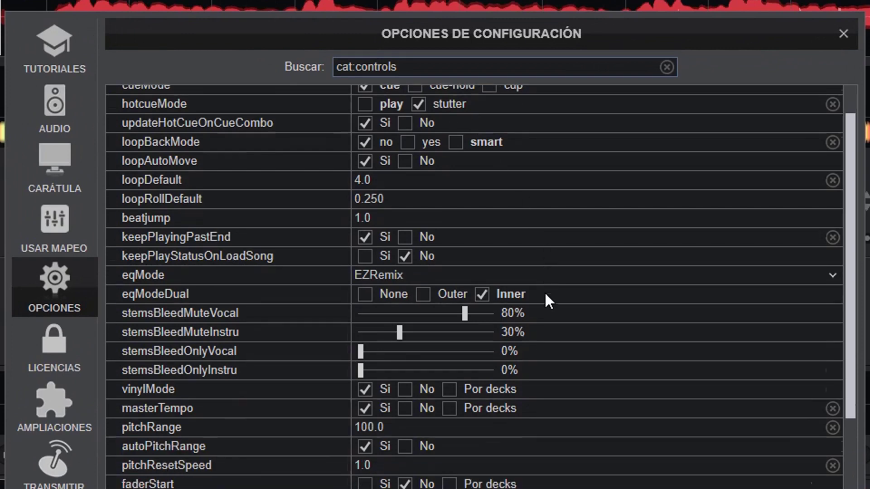
scroll(545, 294, down, 5)
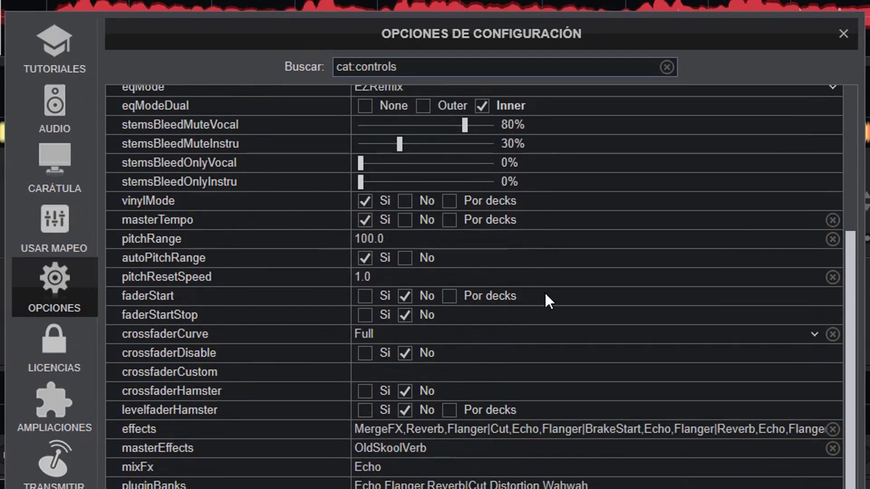
scroll(545, 294, down, 1)
scroll(549, 301, down, 1)
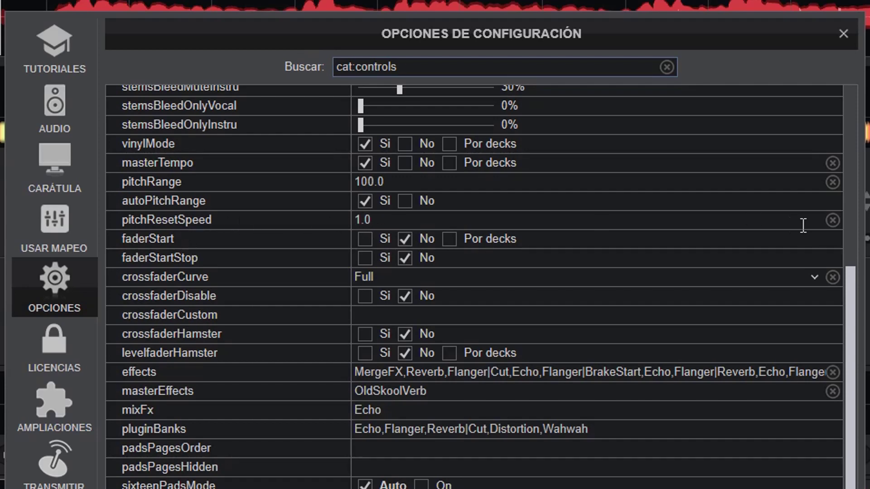
click(832, 220)
- Move the configuration window aside to uncover deck A and lower the deck's pitch to try the default reset speed
drag(342, 30, 621, 27)
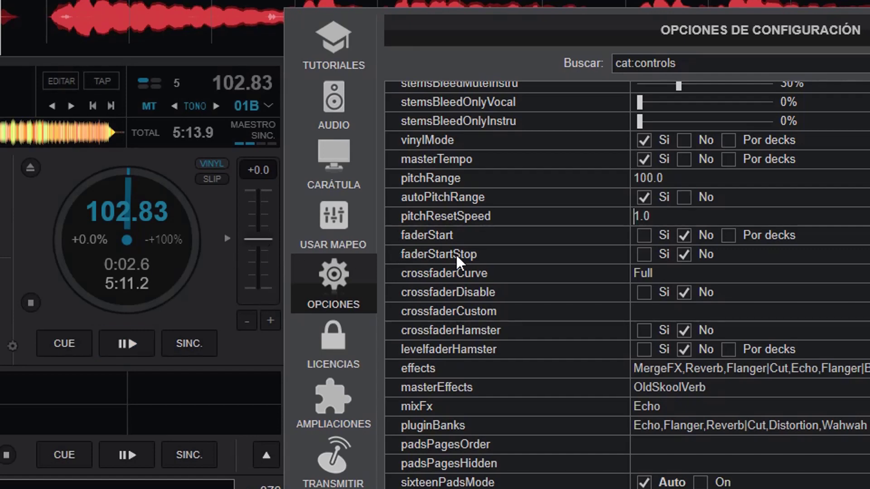
click(648, 217)
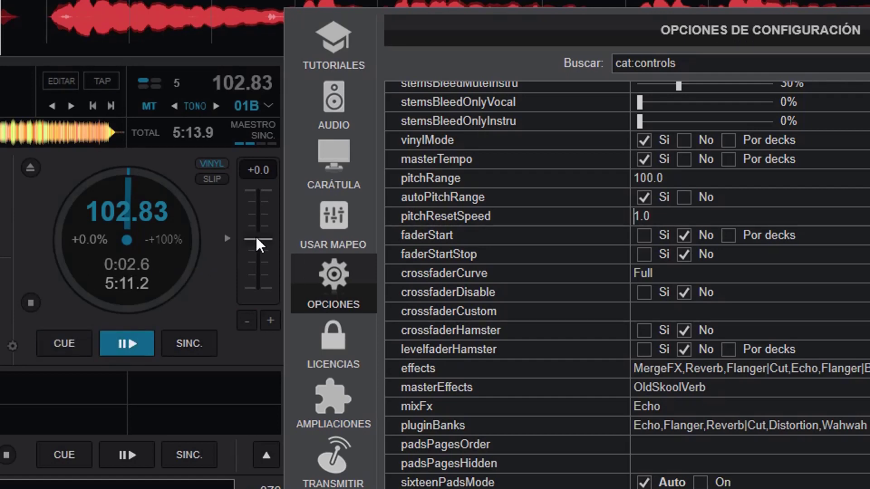
drag(256, 244, 257, 186)
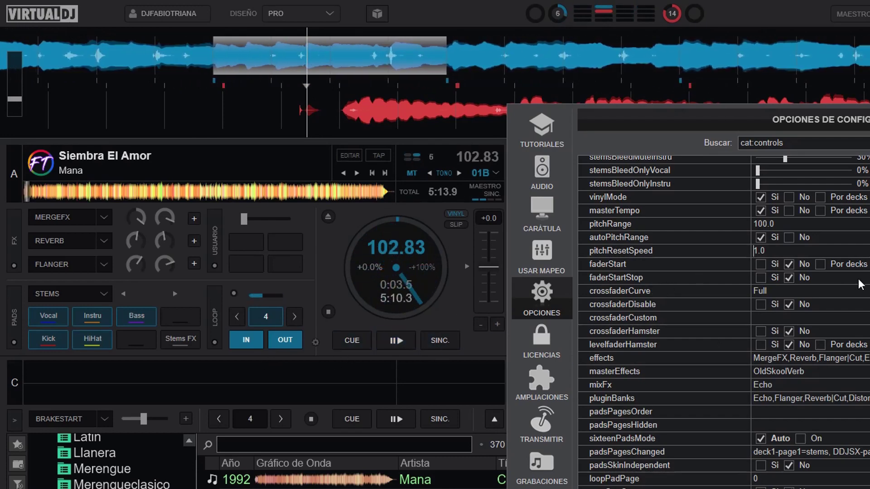
- Set pitchResetSpeed to 10.0 and test it by lowering deck A's pitch to -100%, resetting it, and pausing the track
click(755, 251)
key(Right)
text(0)
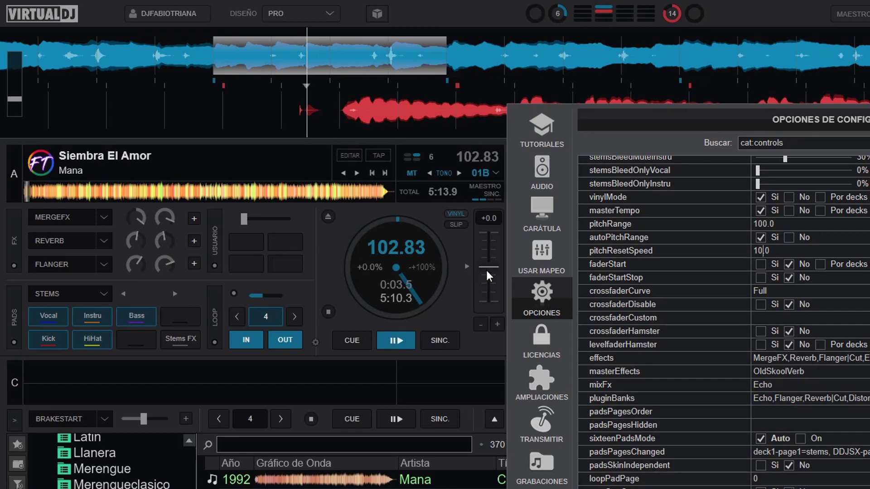
drag(485, 257, 493, 214)
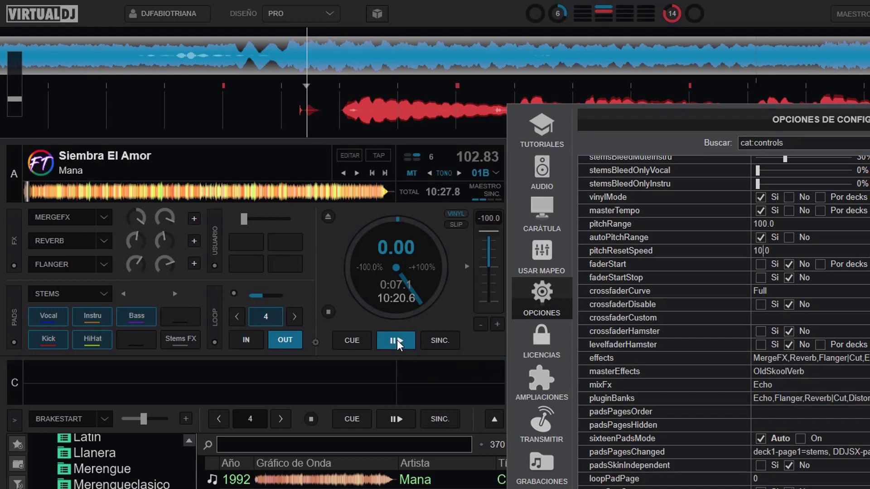
click(467, 268)
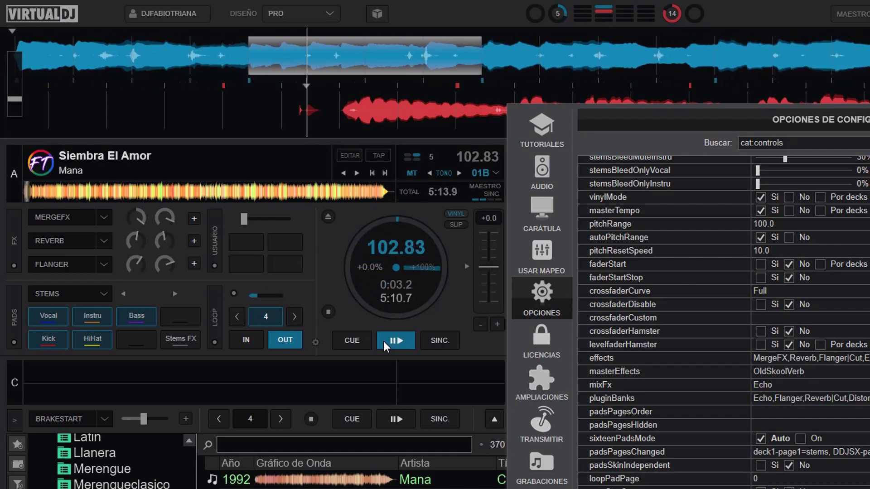
click(396, 344)
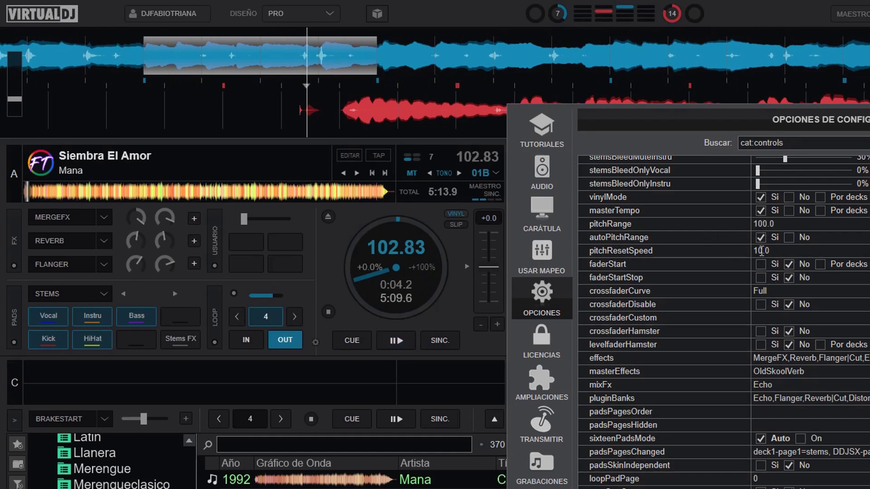
- Set pitchResetSpeed to 50.0 and test it by resetting deck A's pitch from -100%, pausing the track at the end
drag(754, 250, 760, 250)
text(5)
drag(490, 268, 492, 212)
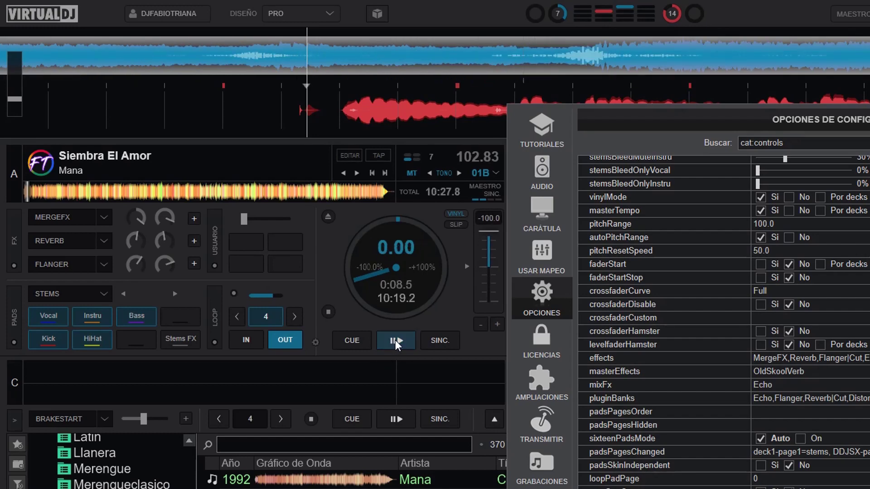
click(467, 268)
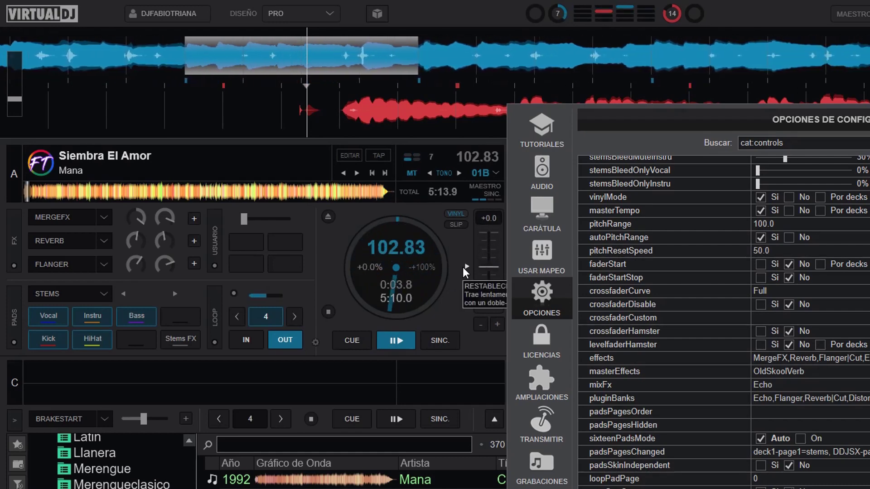
click(401, 341)
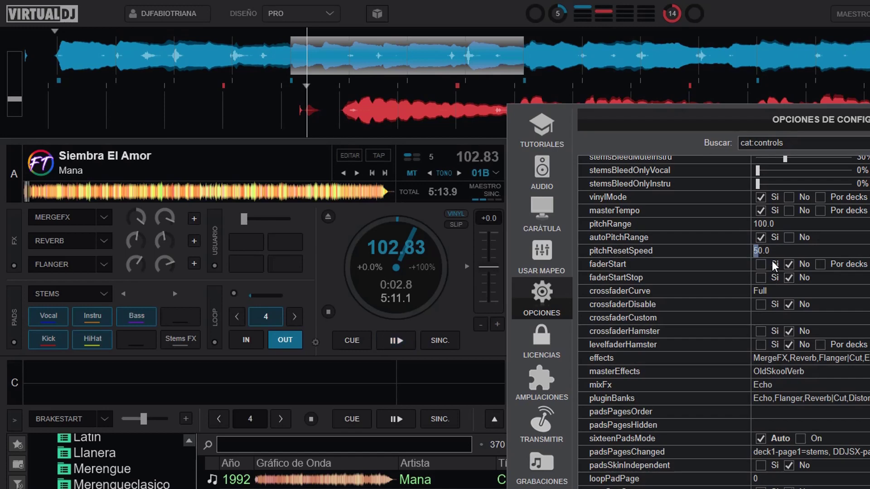
- Set pitchResetSpeed to 2.0 and test it by playing deck A at -8.9% pitch, resetting the pitch, and pausing
text(2)
key(Delete)
key(Delete)
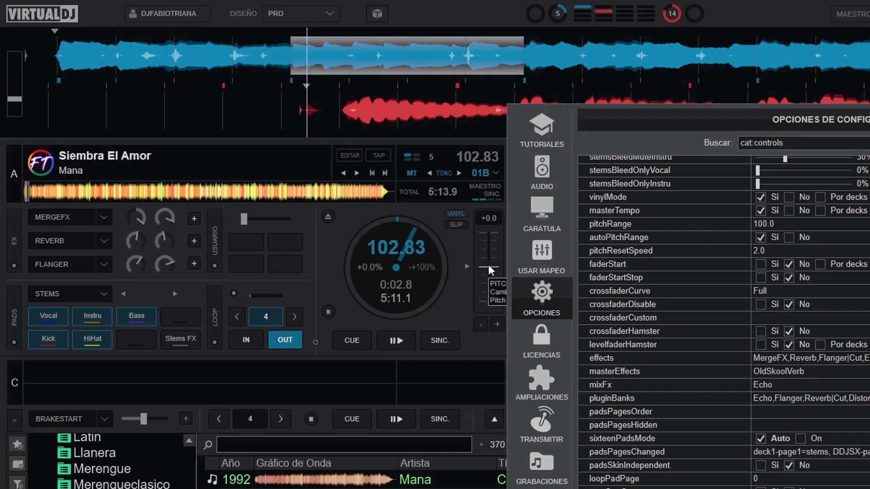
drag(489, 265, 488, 261)
text(.)
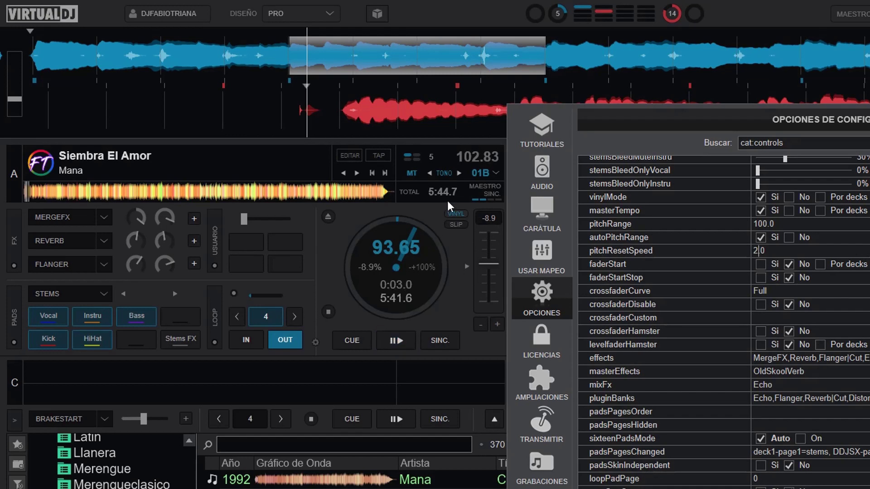
click(398, 341)
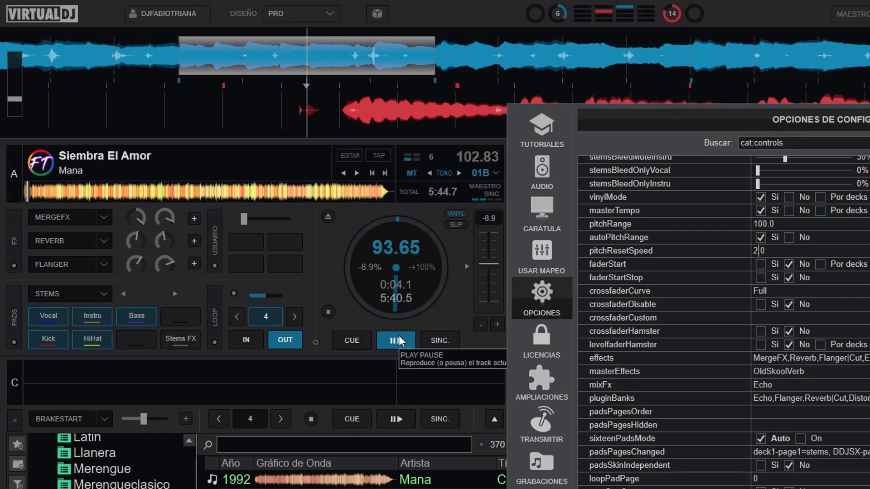
click(465, 267)
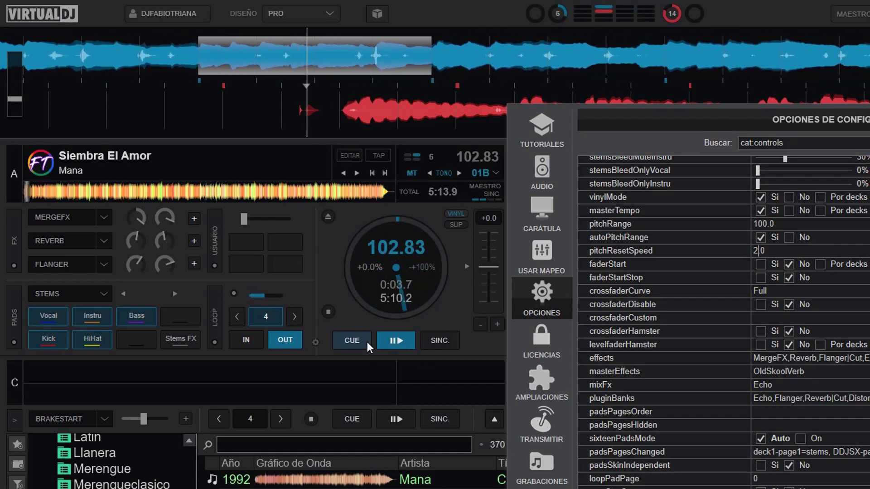
click(396, 340)
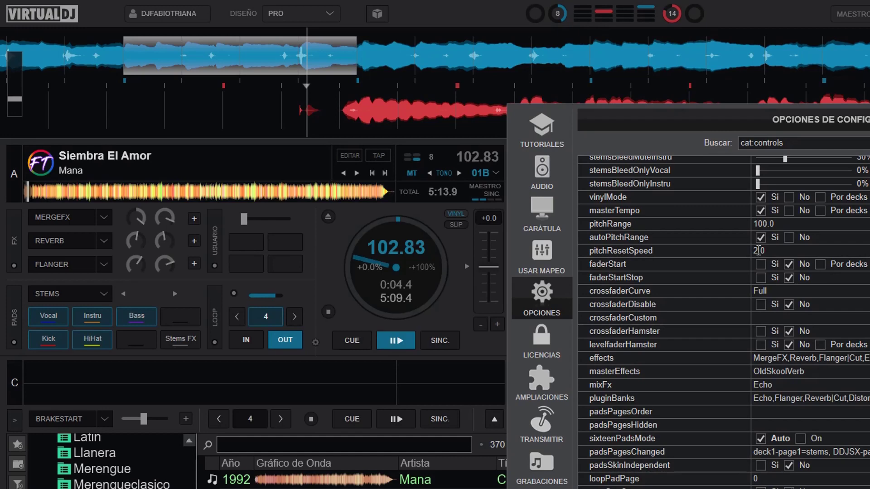
- Set pitchResetSpeed to 1.0 and close the configuration options
double_click(758, 251)
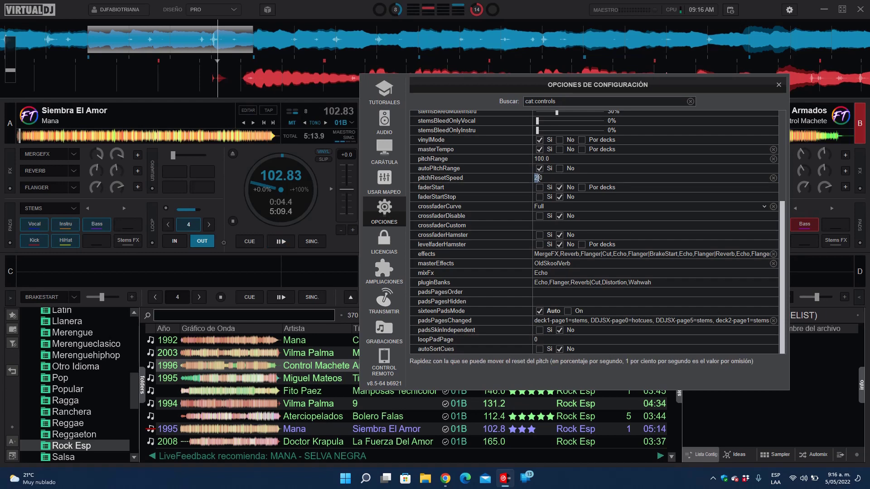
key(Delete)
key(Delete)
text(1.)
key(Return)
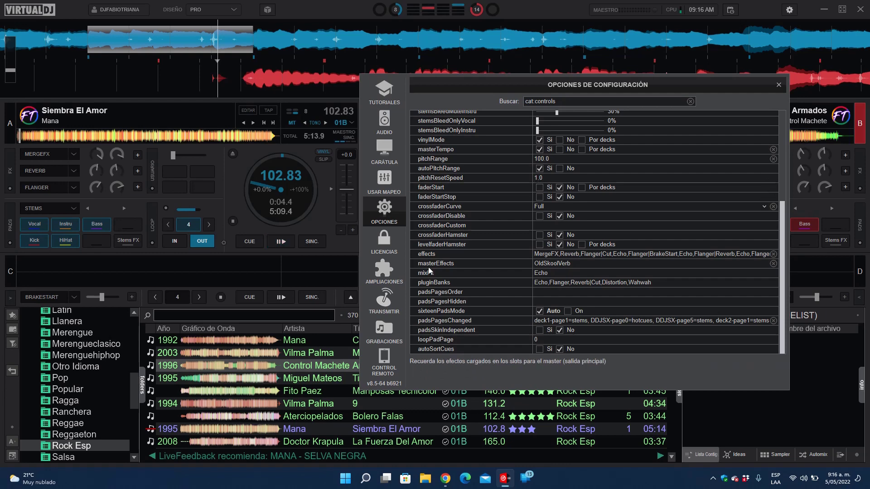
click(778, 85)
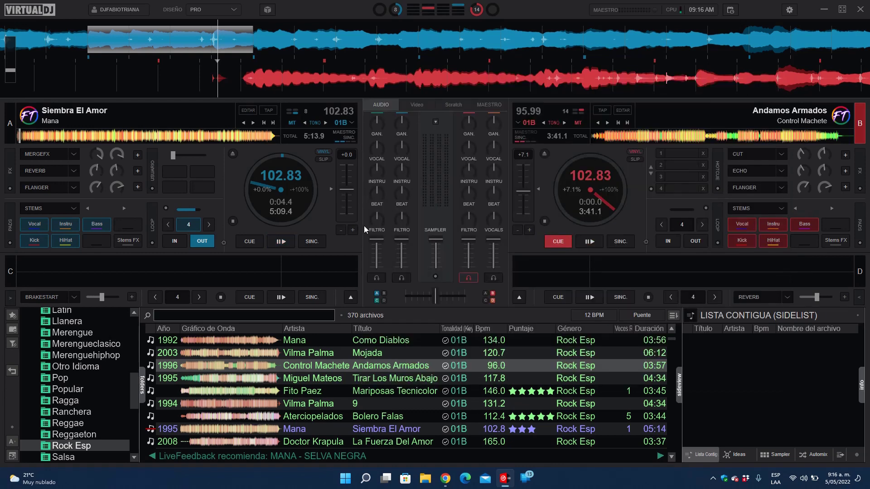